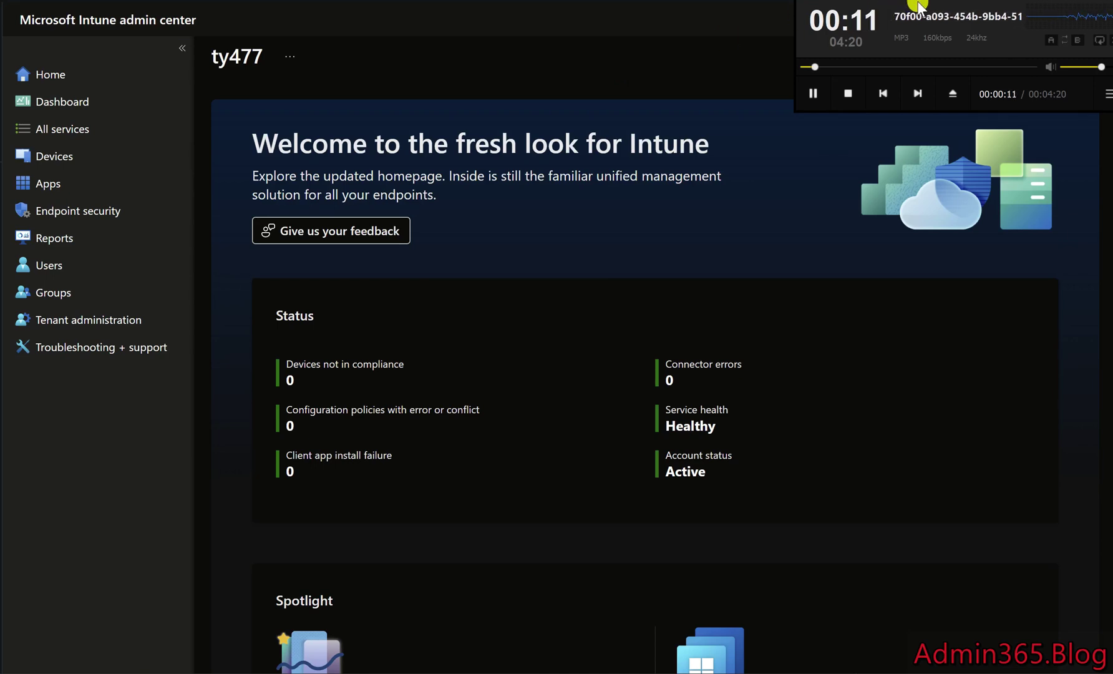
# - Go to Devices > Enrollment to see the Windows enrollment options
pyautogui.scroll(-1, 918, 6)
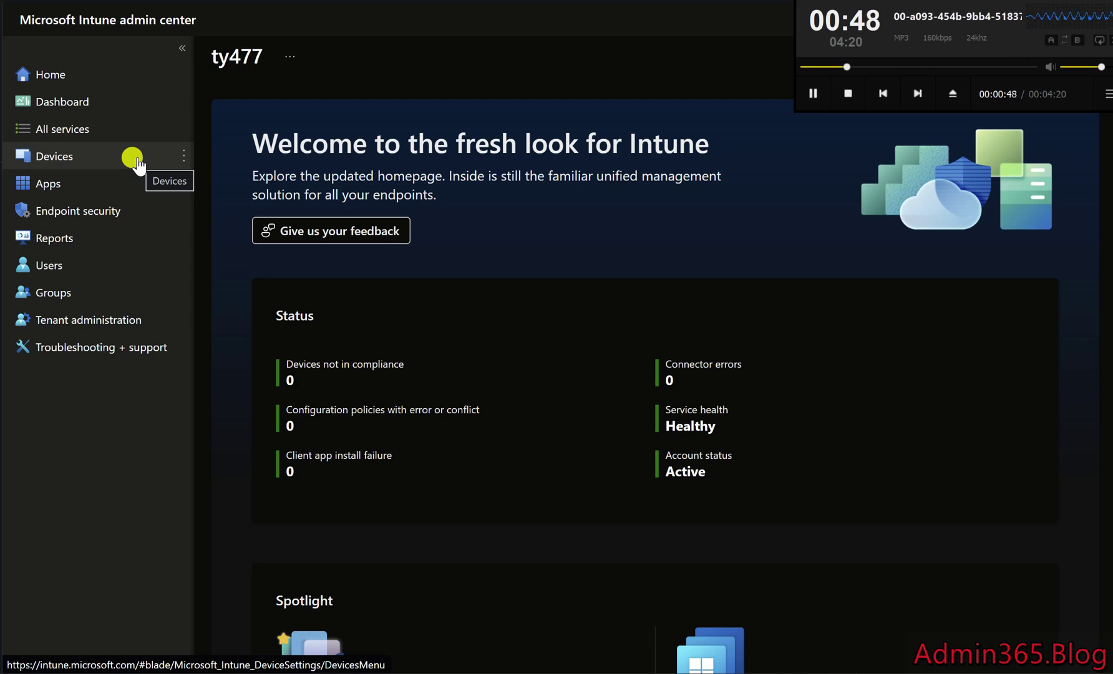
pyautogui.click(137, 161)
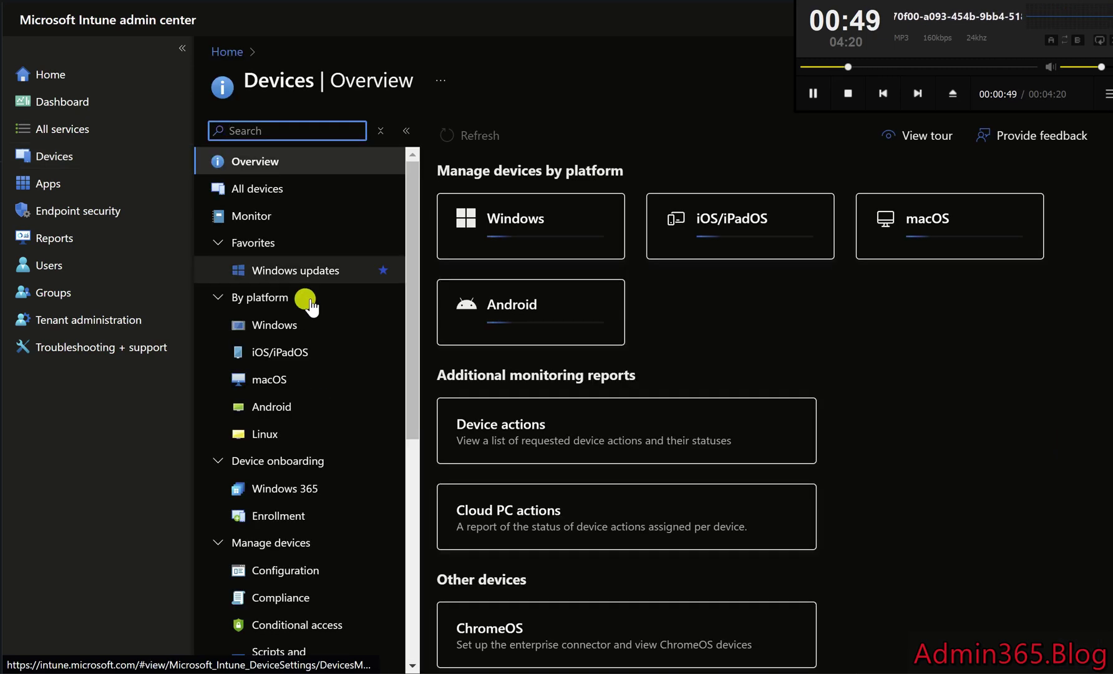
pyautogui.click(320, 514)
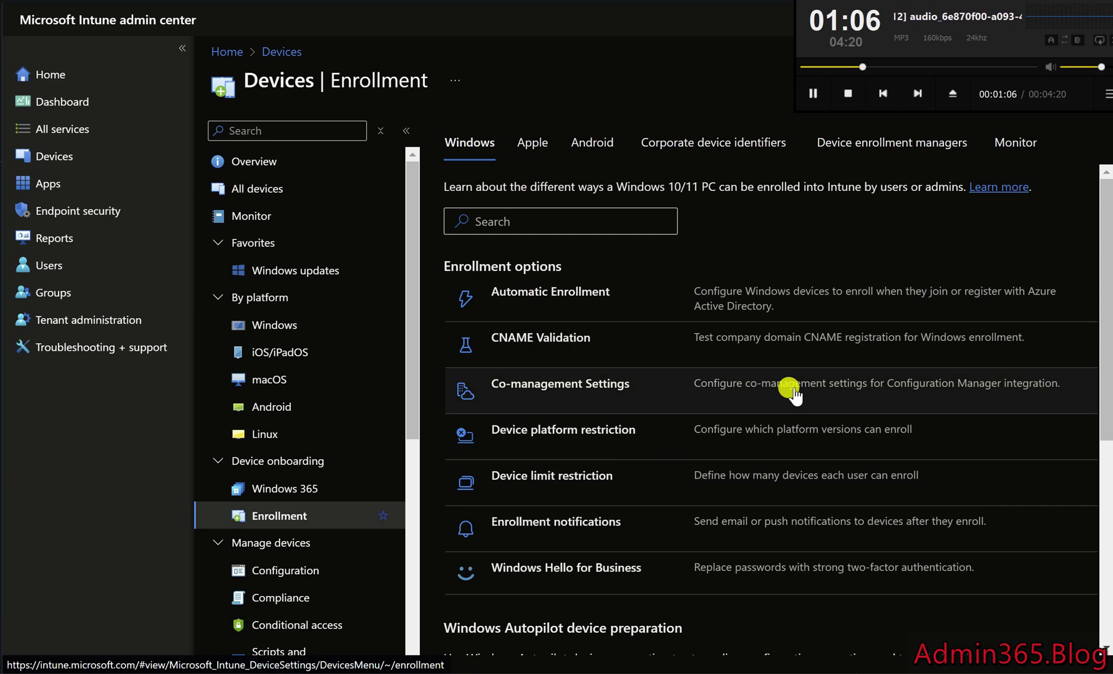
# - Open Windows Hello for Business settings: Enabled, TPM required, PIN 8–18 characters
pyautogui.click(626, 570)
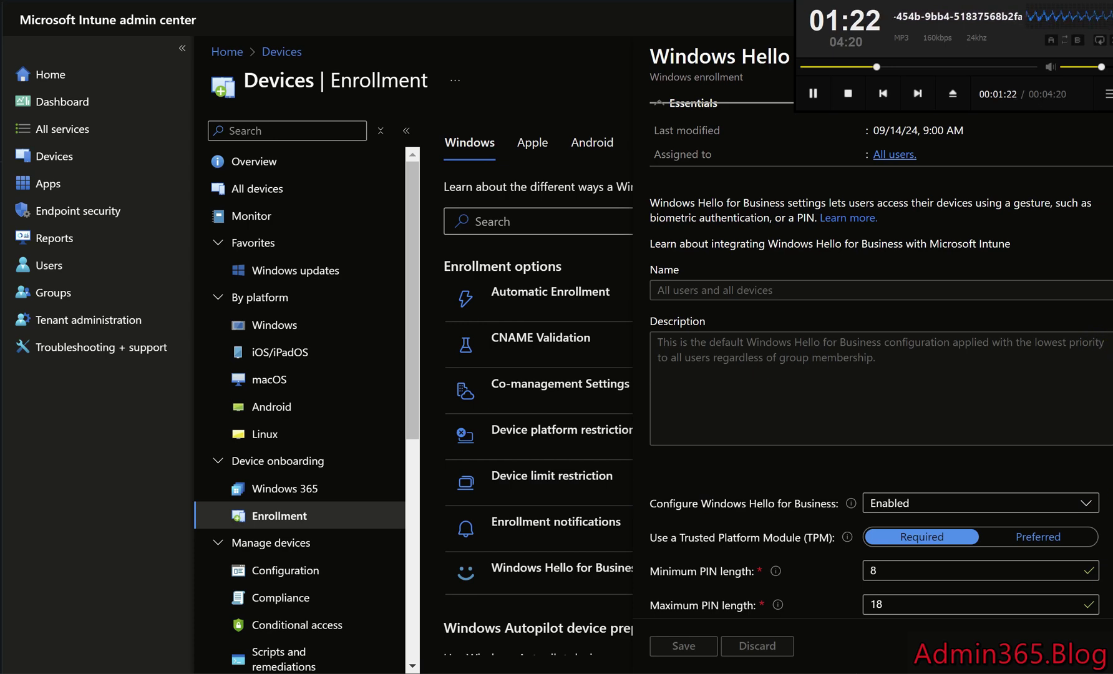
pyautogui.scroll(-1, 1111, 503)
pyautogui.scroll(1, 1111, 503)
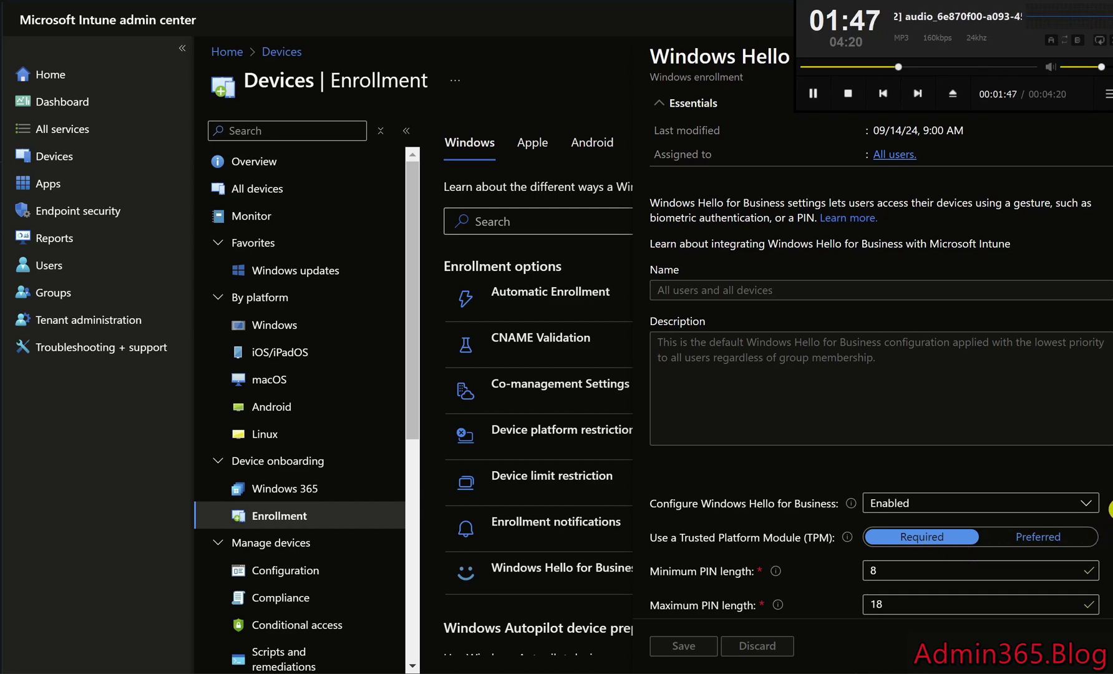
# - Review the remaining Windows Hello settings, leaving security key sign-in as Not configured
pyautogui.scroll(-1, 1109, 508)
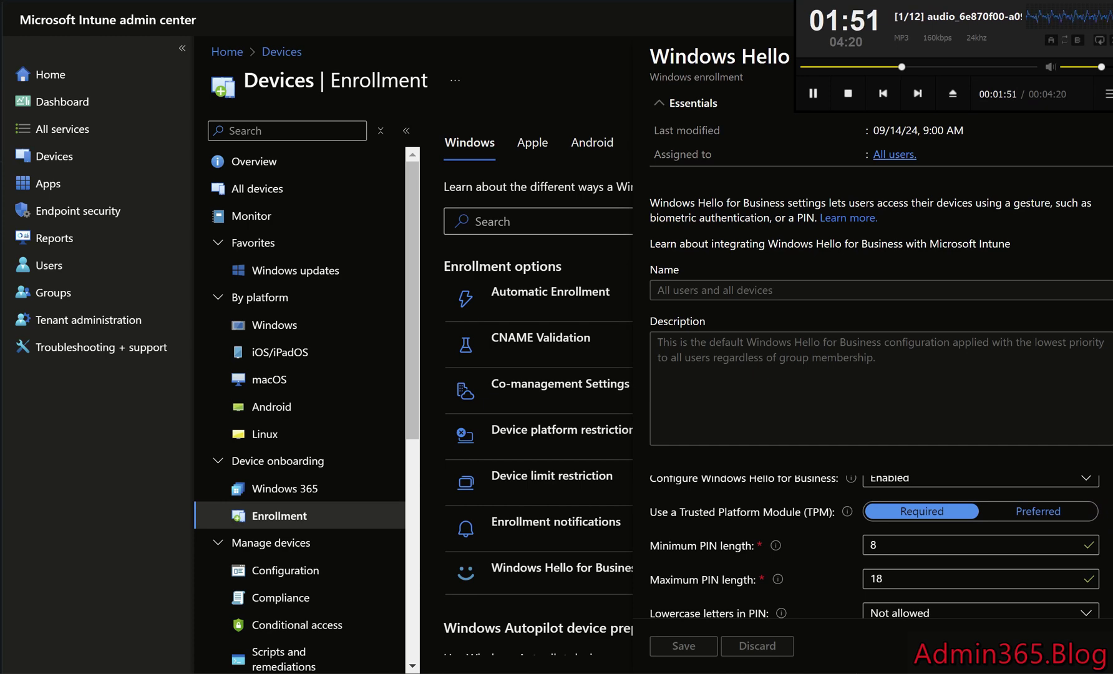
pyautogui.scroll(-1, 881, 543)
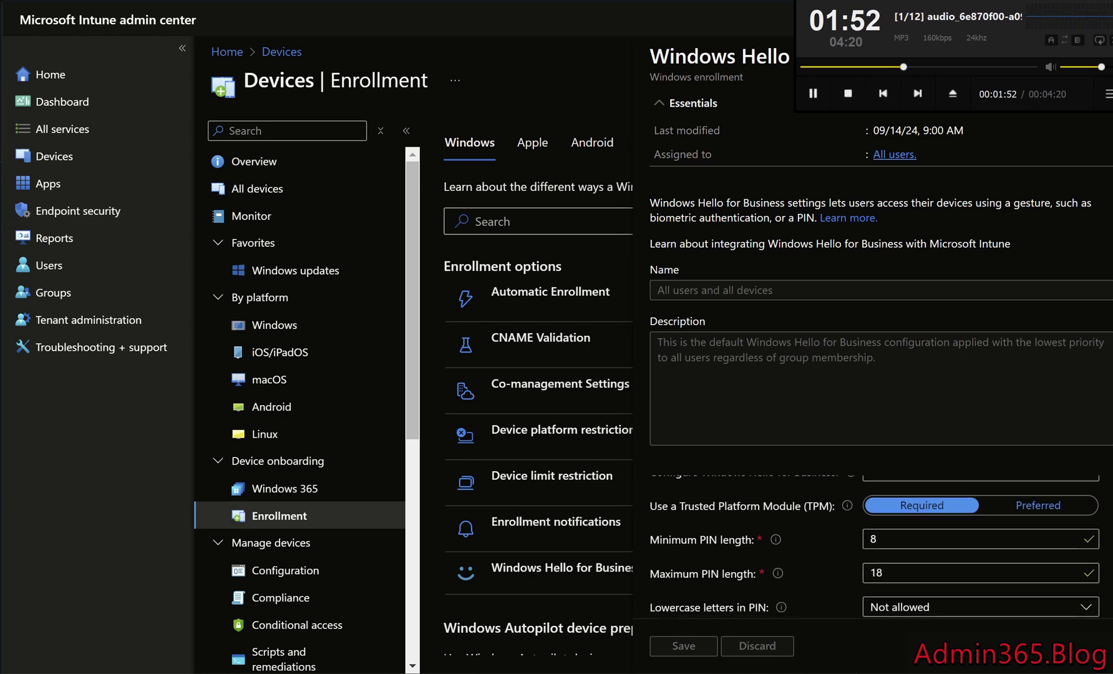
pyautogui.scroll(-2, 881, 543)
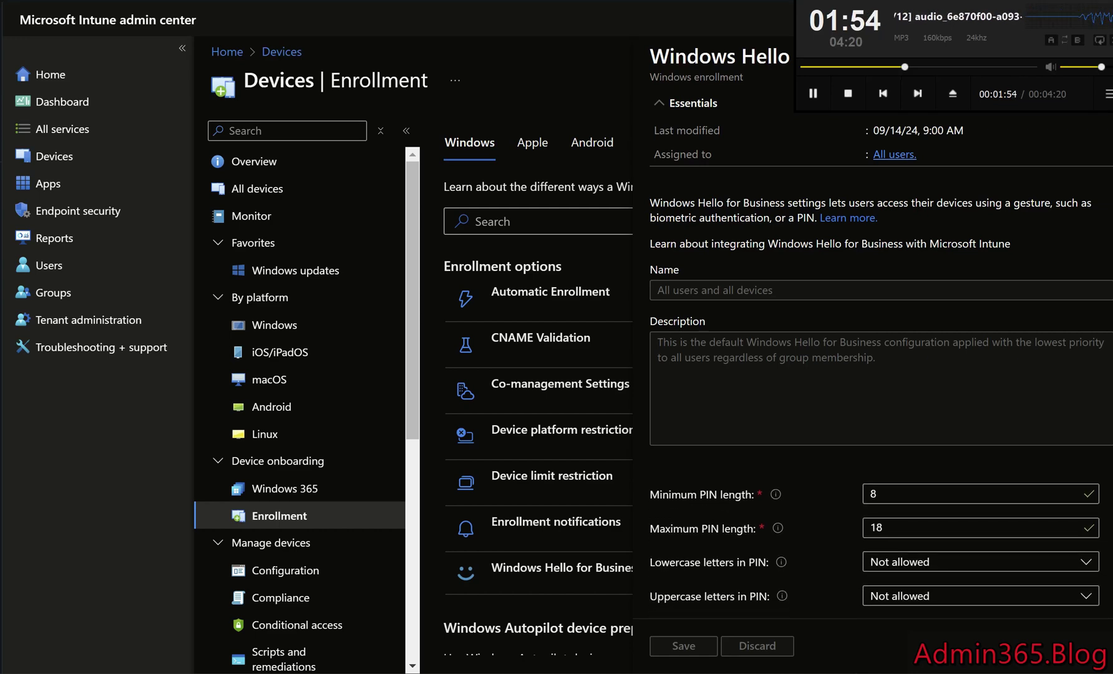
pyautogui.scroll(-3, 881, 543)
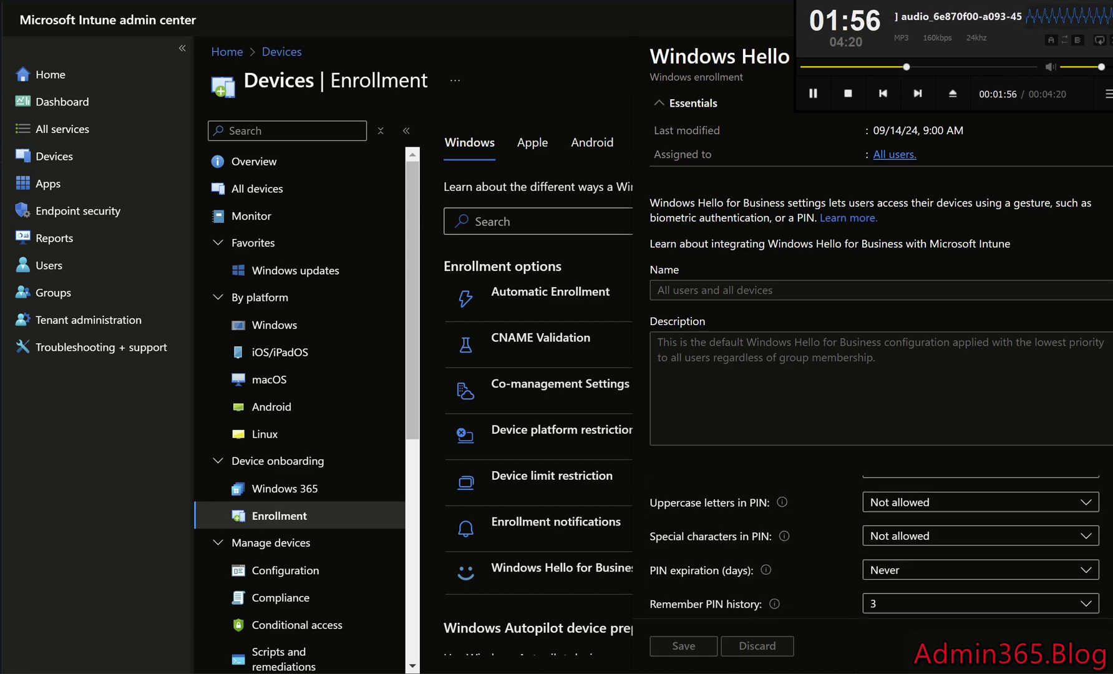
pyautogui.scroll(-2, 881, 543)
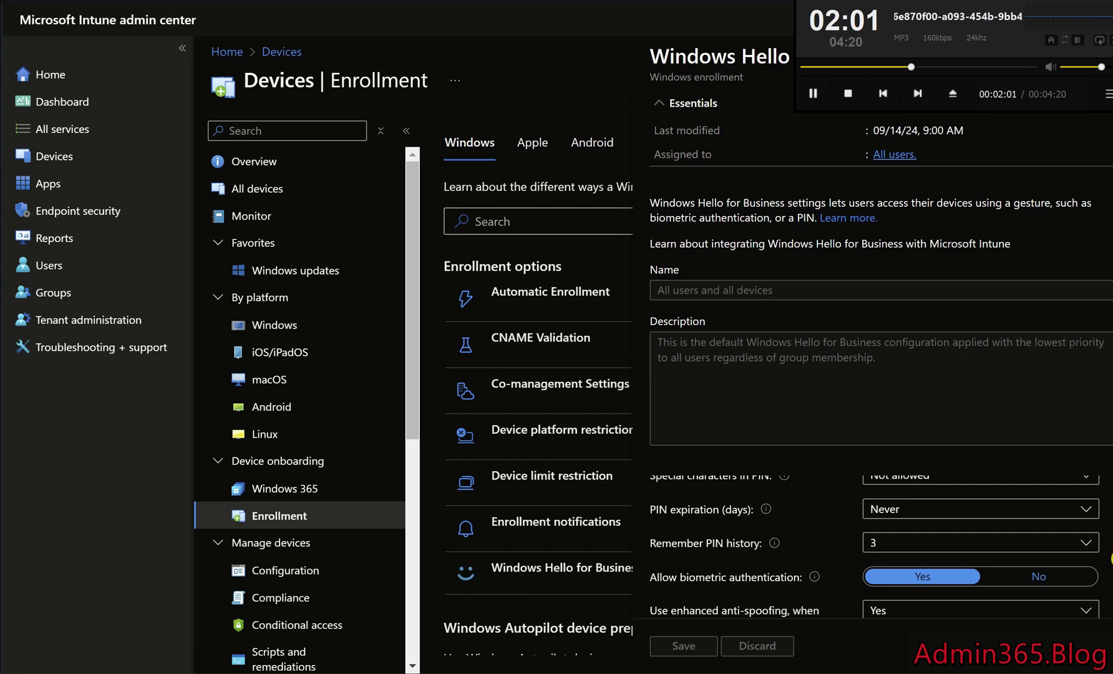
pyautogui.scroll(-1, 1111, 557)
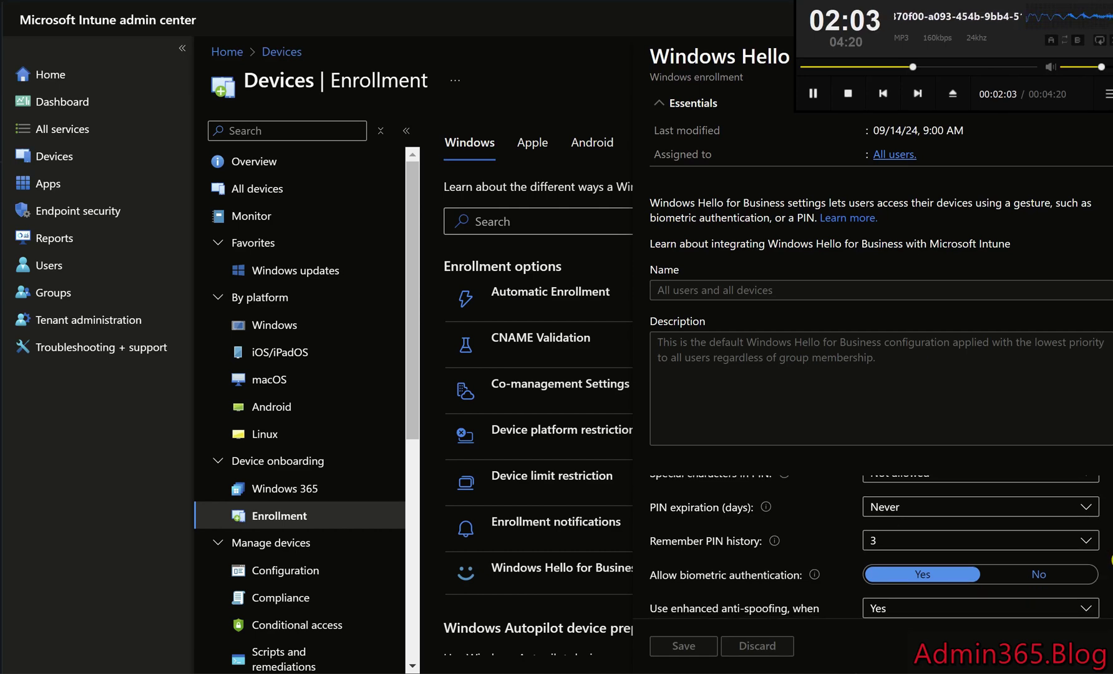
pyautogui.scroll(-3, 1111, 557)
pyautogui.scroll(-5, 1049, 593)
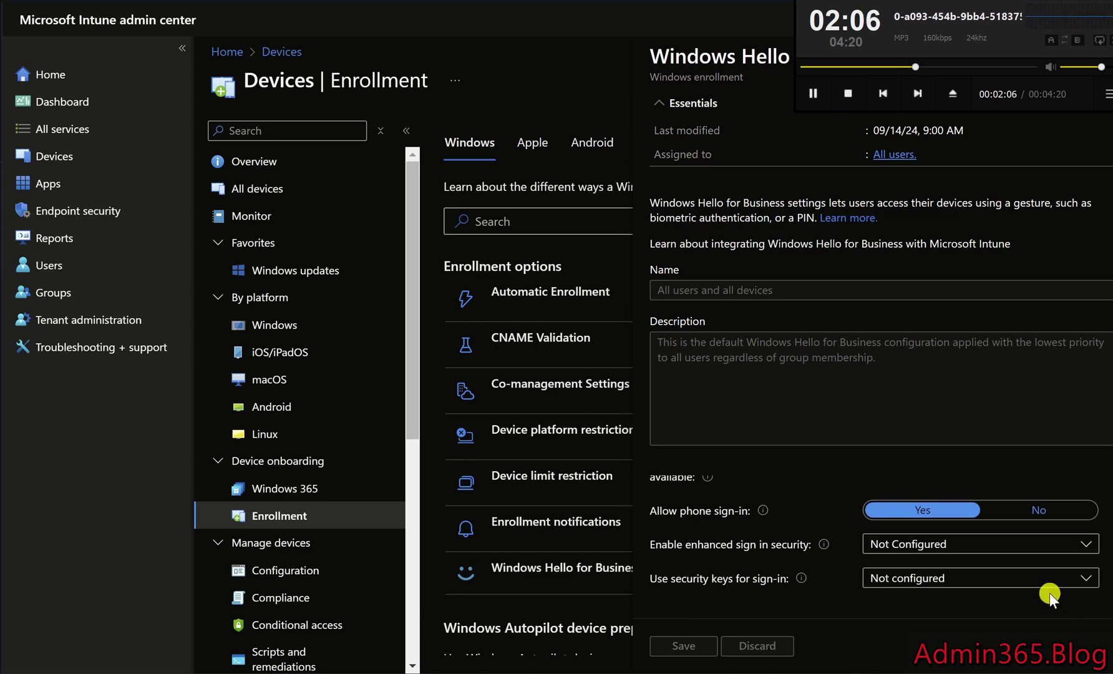
pyautogui.click(1014, 580)
pyautogui.click(1014, 582)
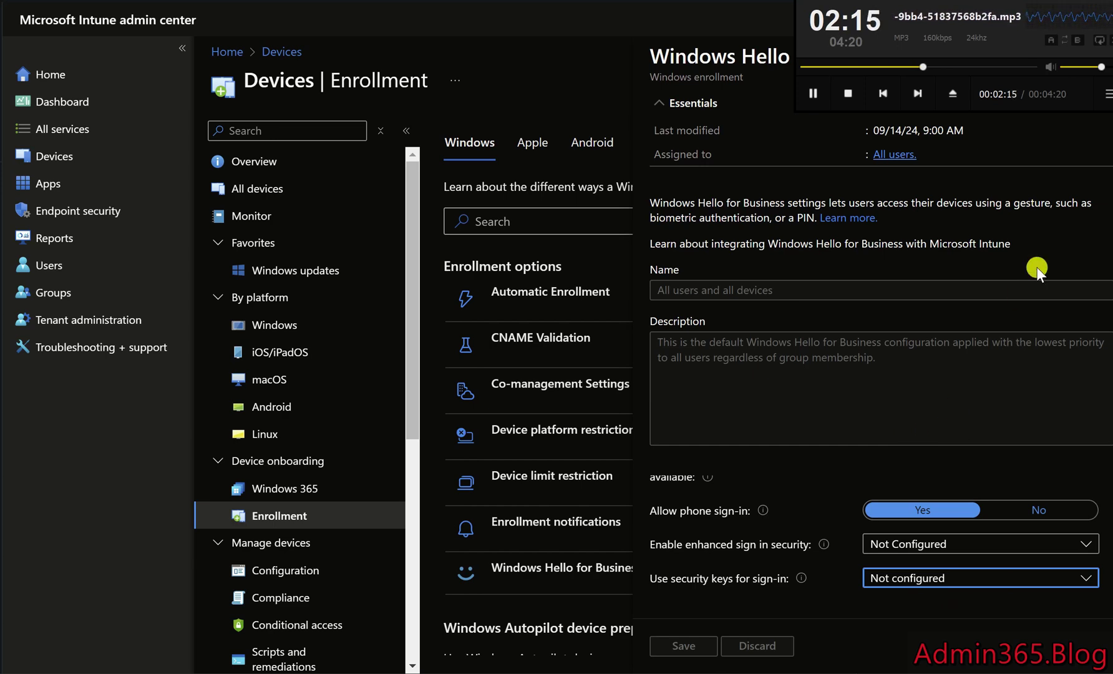
pyautogui.moveTo(896, 1); pyautogui.dragTo(416, 29)
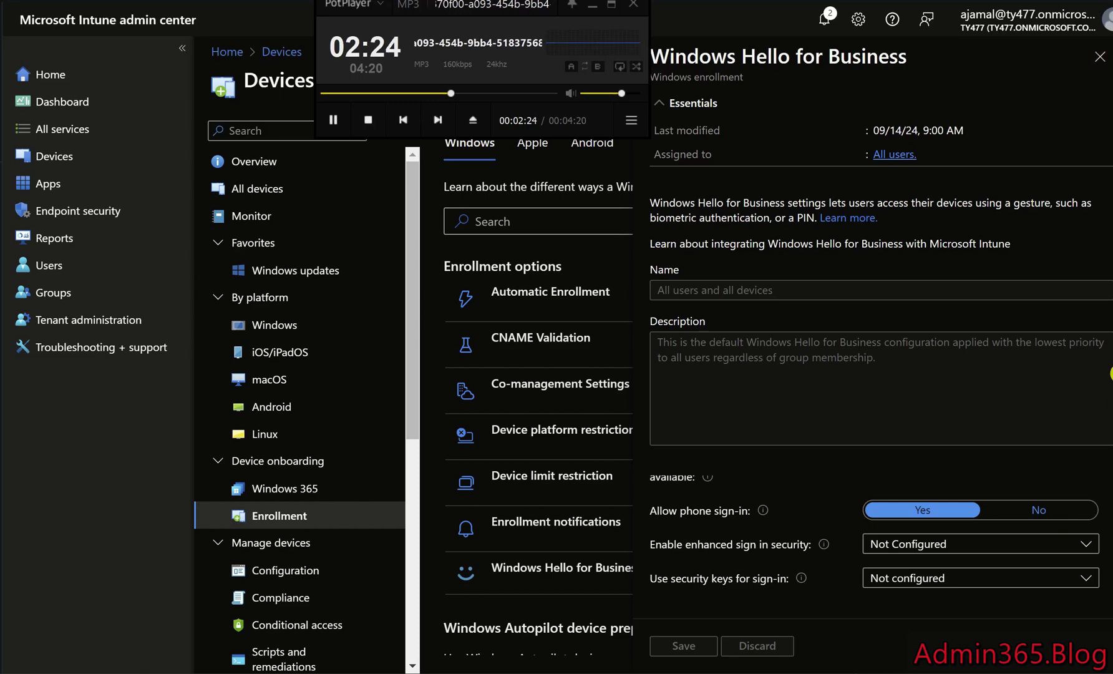
# - Close the Windows Hello blade and go to Endpoint security > Account protection
pyautogui.click(1099, 56)
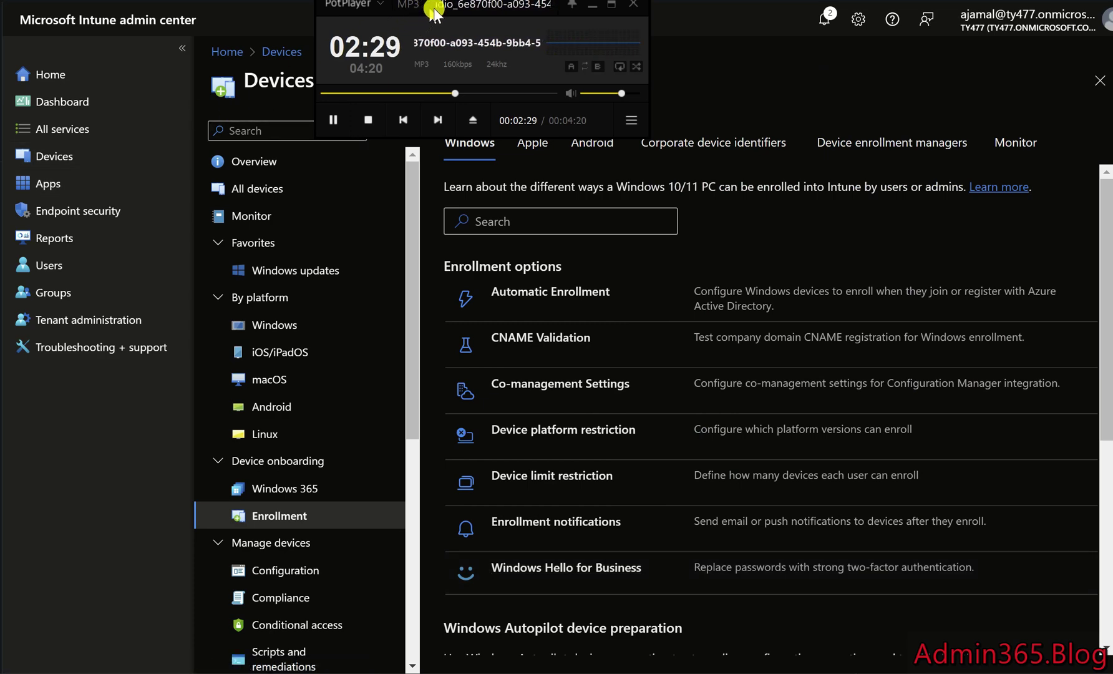
pyautogui.moveTo(426, 8); pyautogui.dragTo(696, 1)
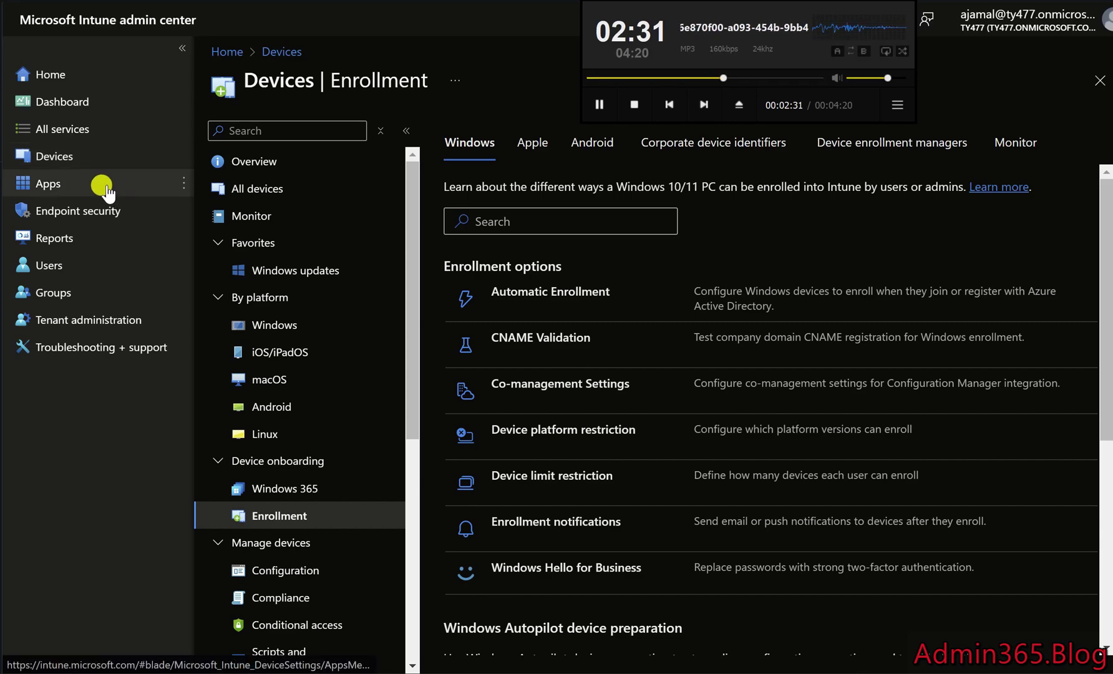
pyautogui.click(99, 164)
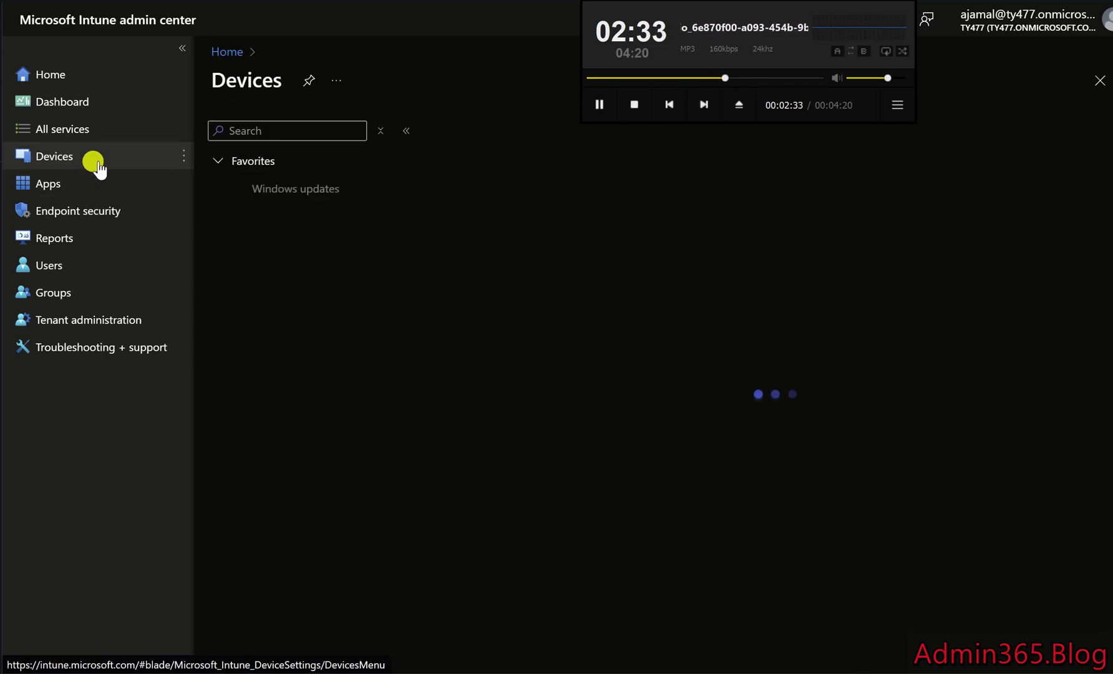
pyautogui.click(87, 210)
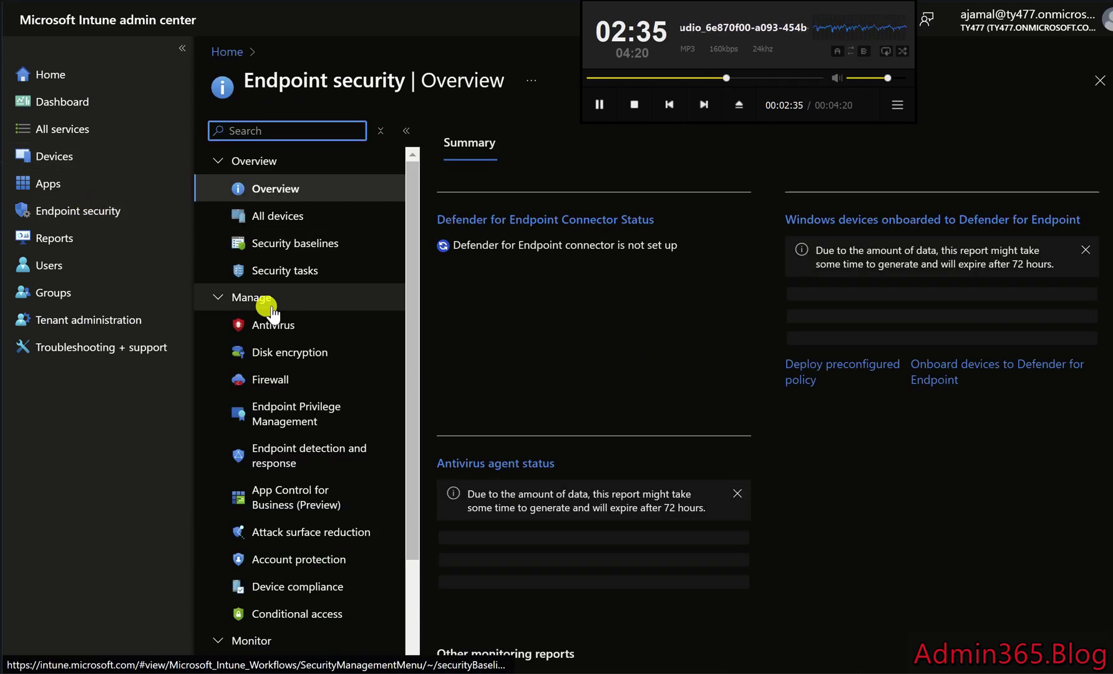
pyautogui.click(315, 564)
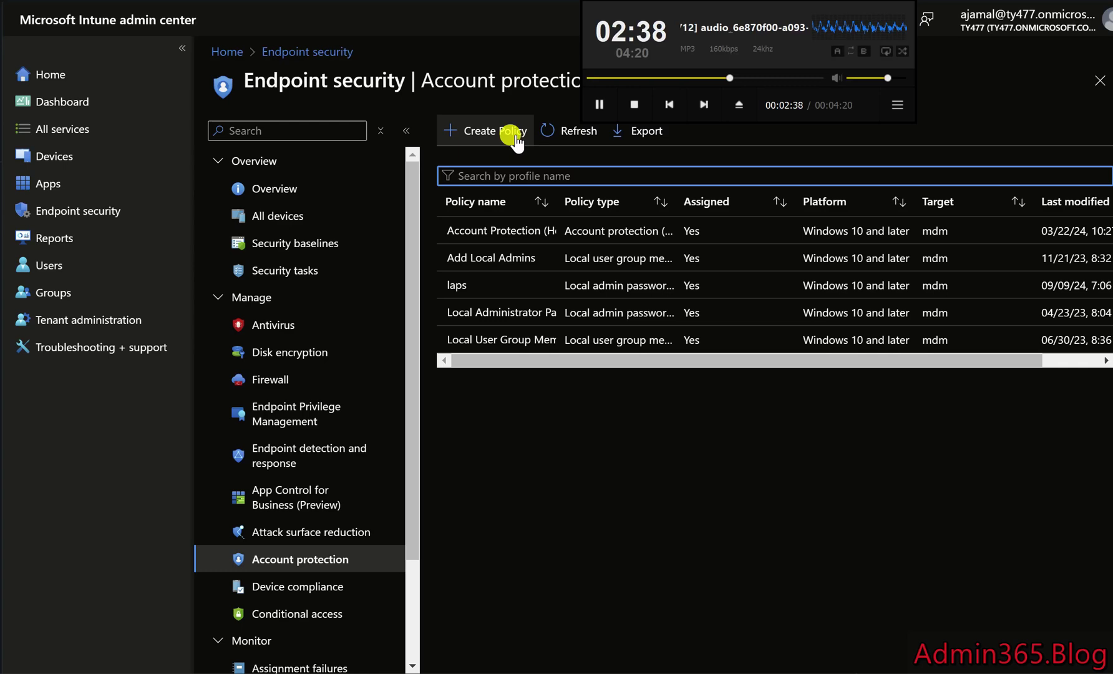
# - Create a new Account protection policy for Windows using the Account Protection profile
pyautogui.click(514, 132)
pyautogui.click(717, 152)
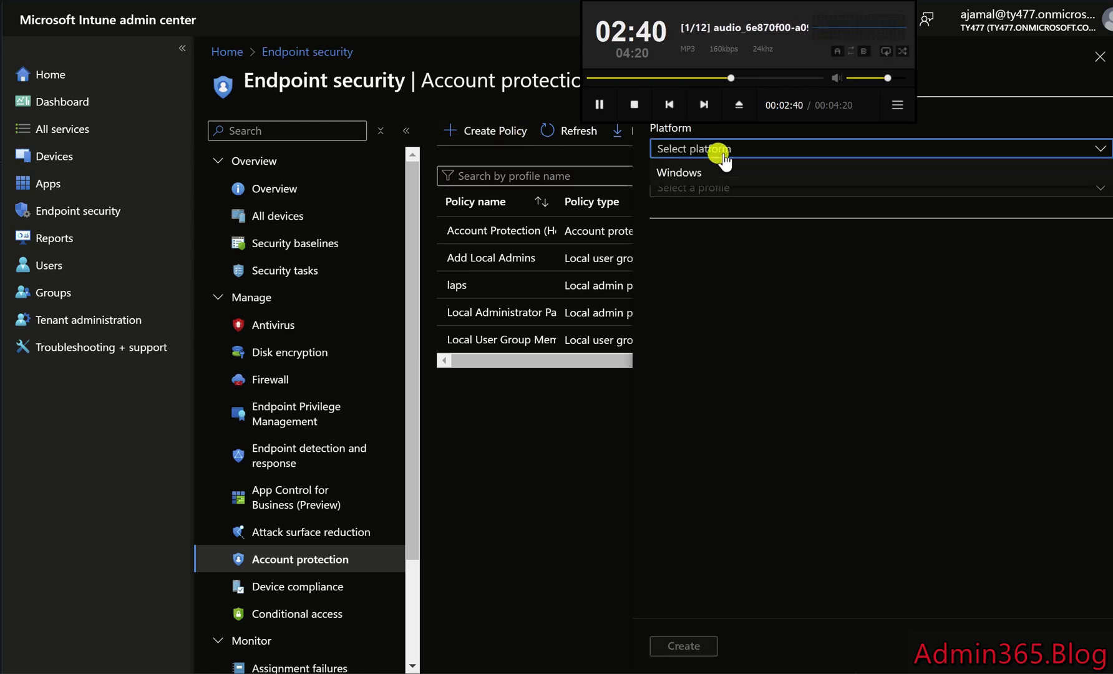
pyautogui.click(716, 169)
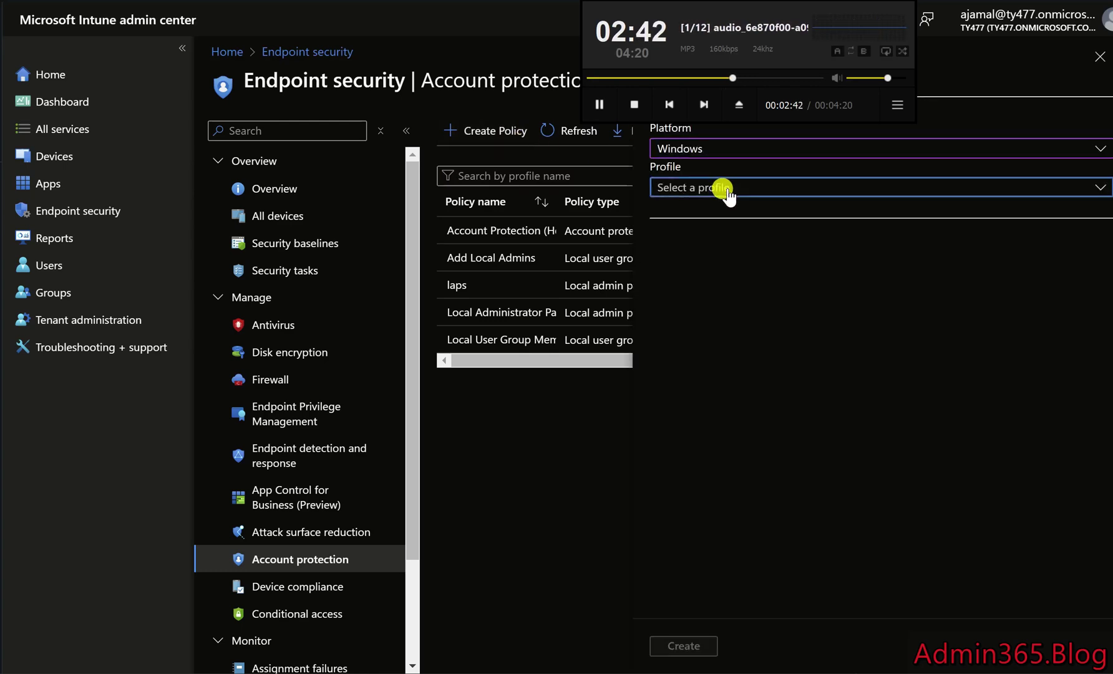
pyautogui.click(726, 190)
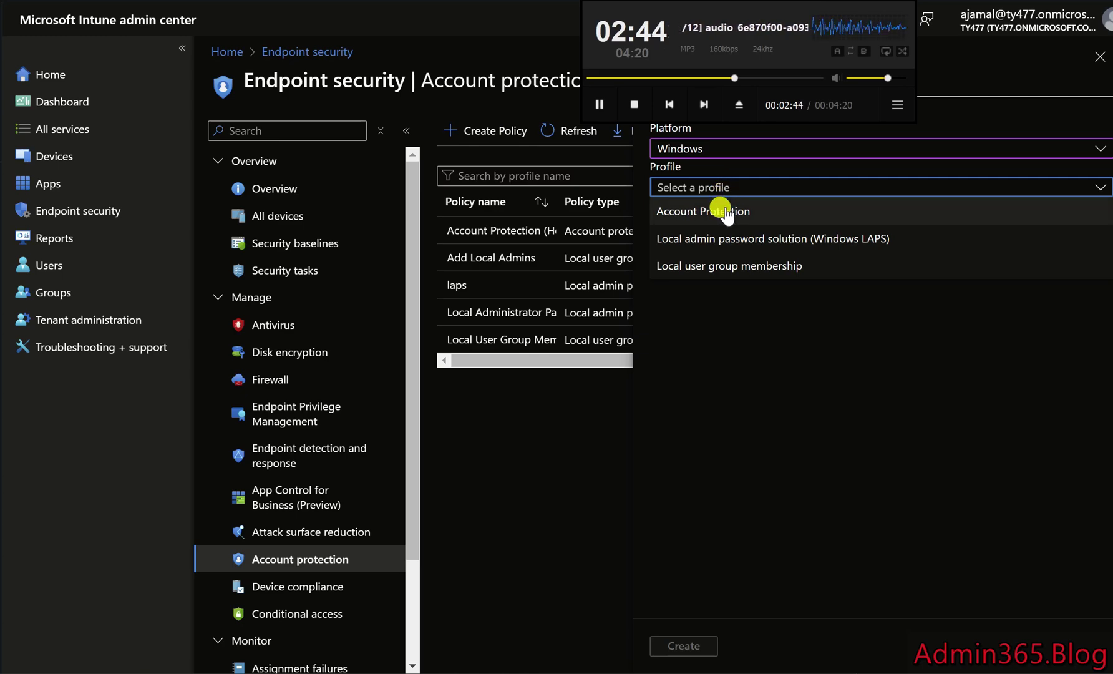
pyautogui.click(727, 210)
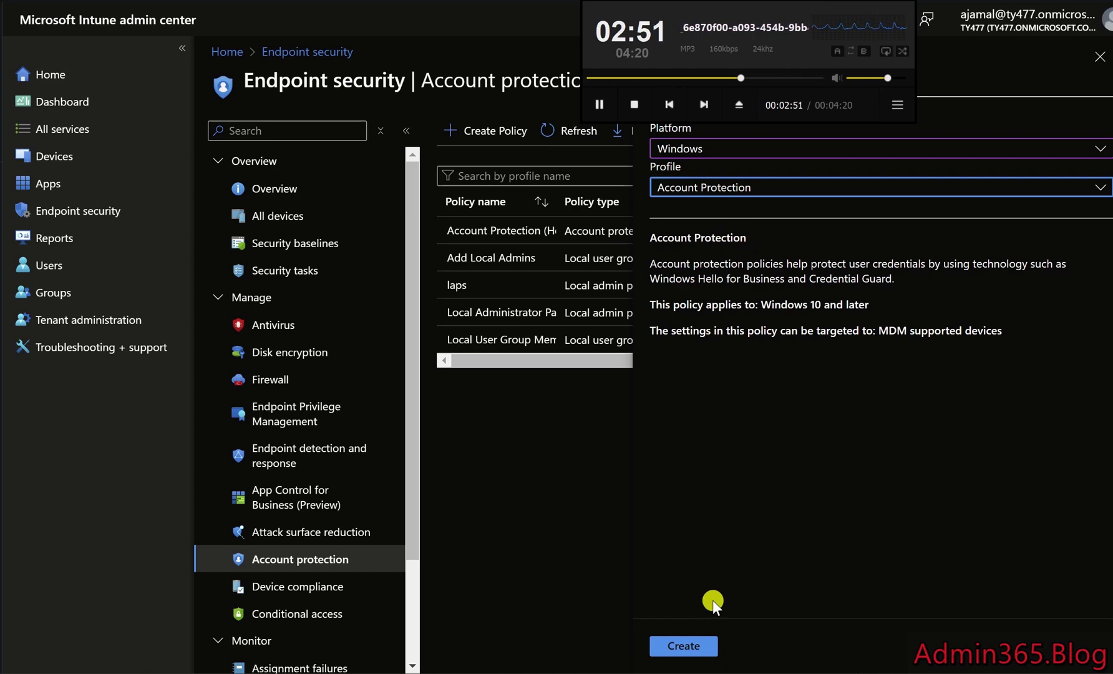
pyautogui.click(687, 647)
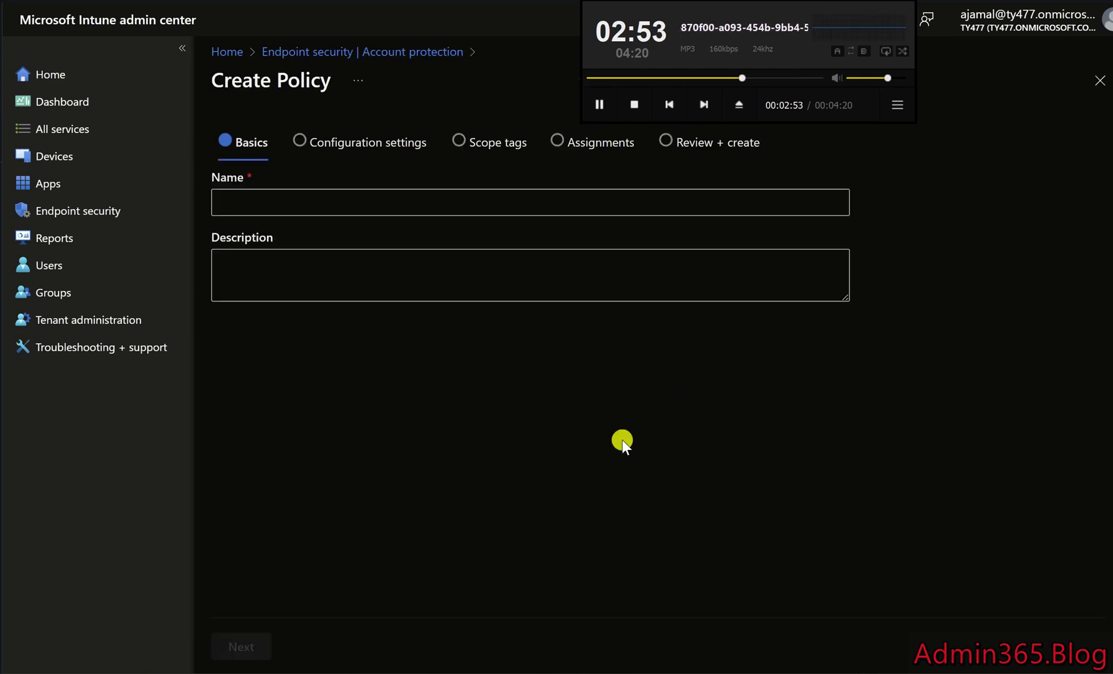
# - Name the policy 'Windows Hello for Business Policy.' from clipboard history and continue
pyautogui.click(426, 200)
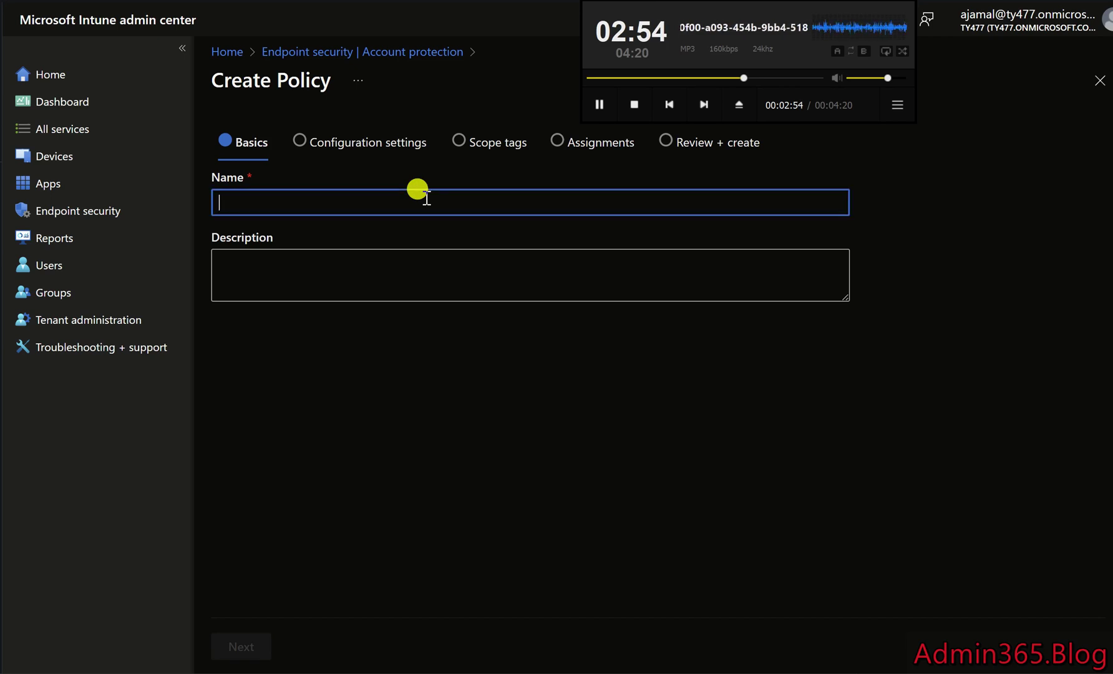
pyautogui.press('super+v')
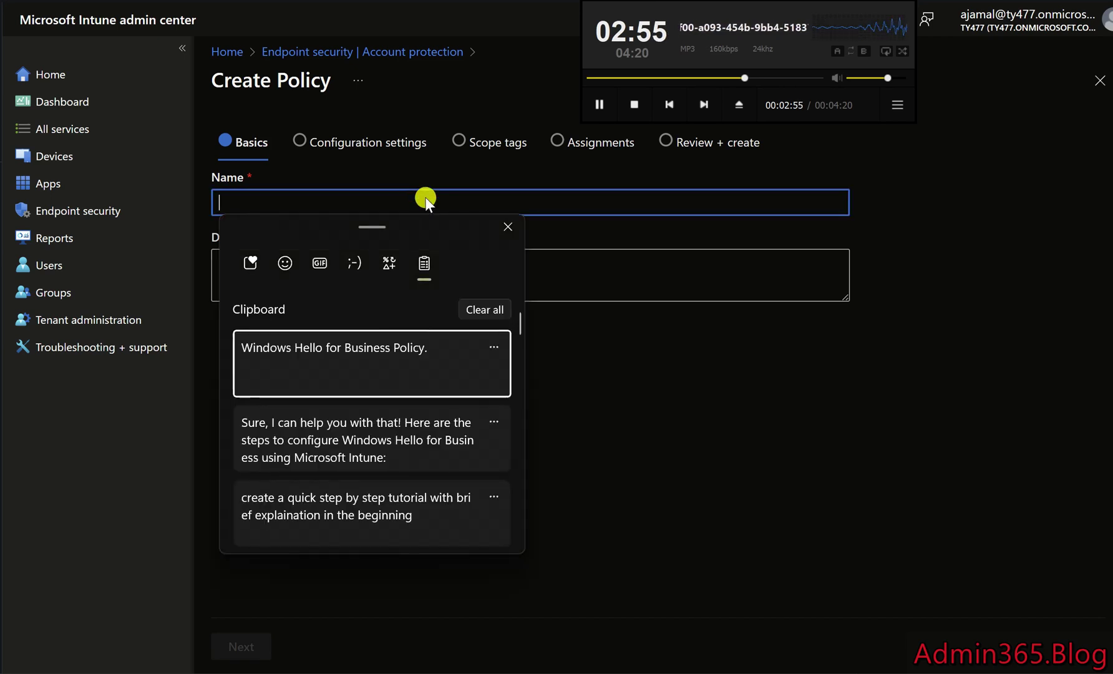
pyautogui.click(351, 344)
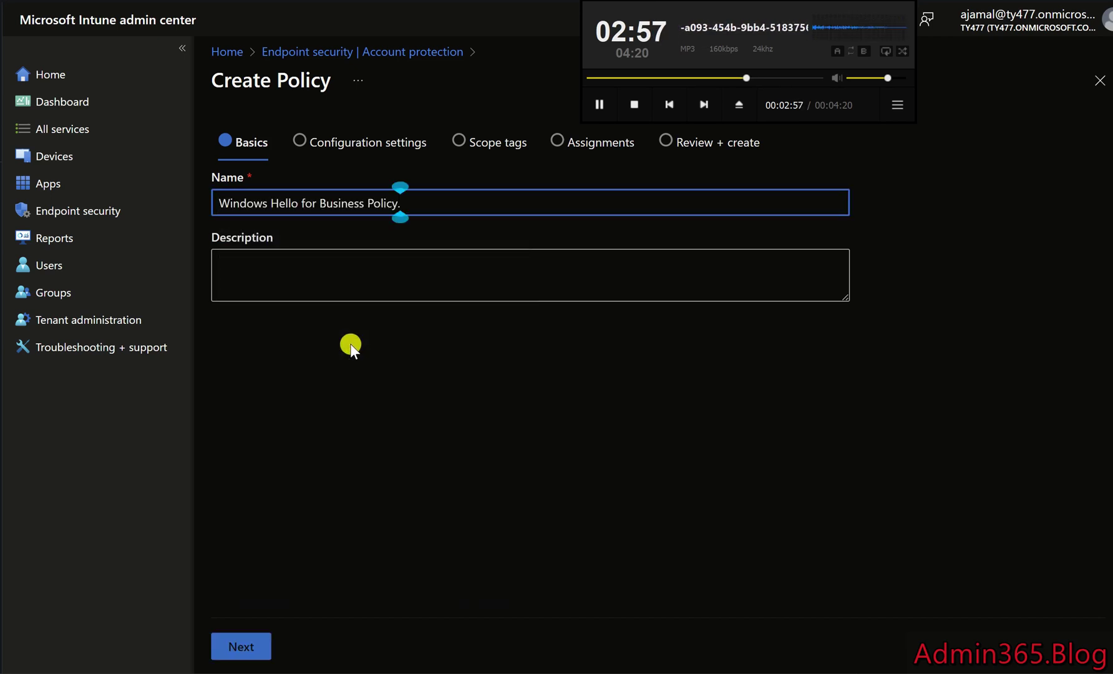
pyautogui.click(248, 645)
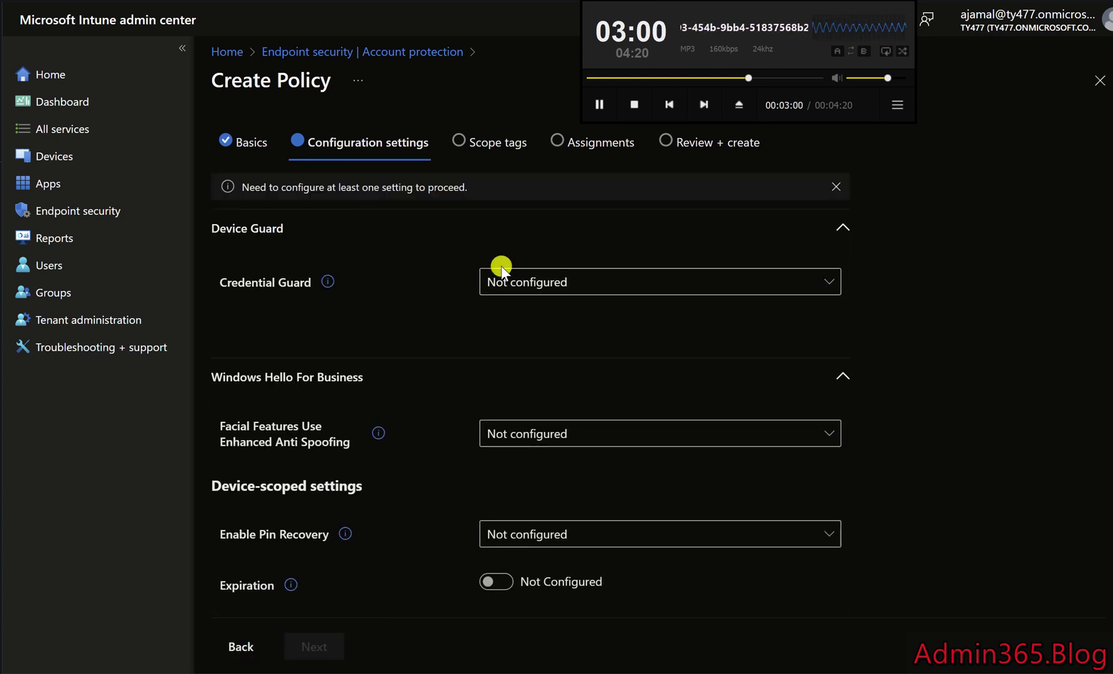
# - Set Facial Features Use Enhanced Anti Spoofing to true and move to Scope tags
pyautogui.click(572, 442)
pyautogui.click(557, 524)
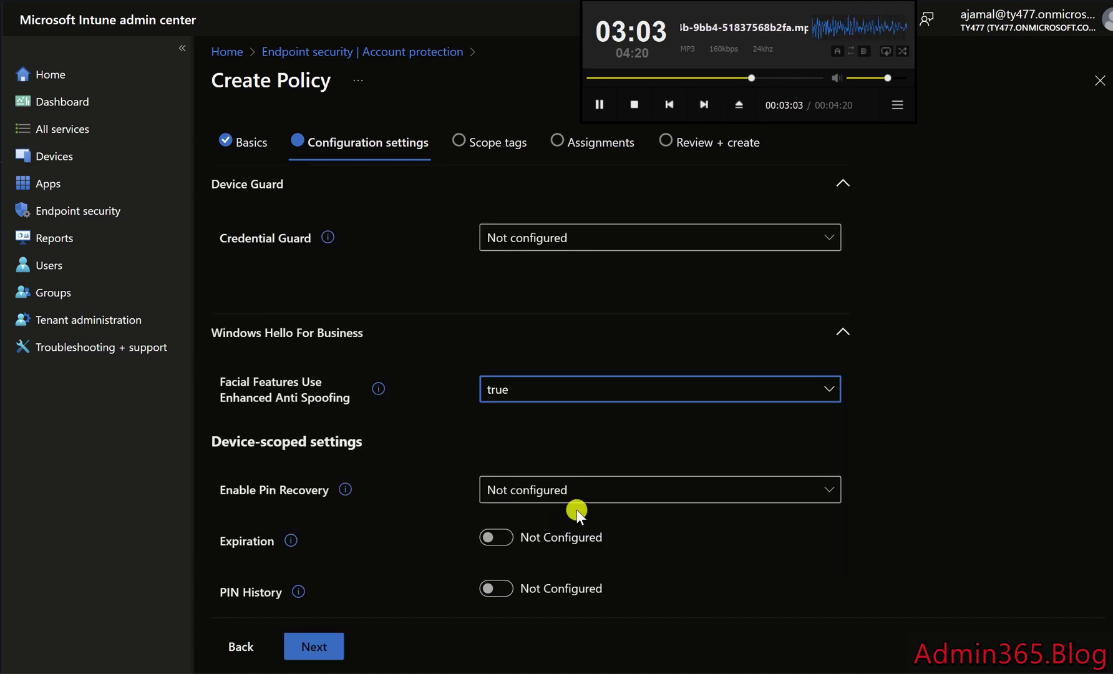
pyautogui.scroll(-5, 923, 437)
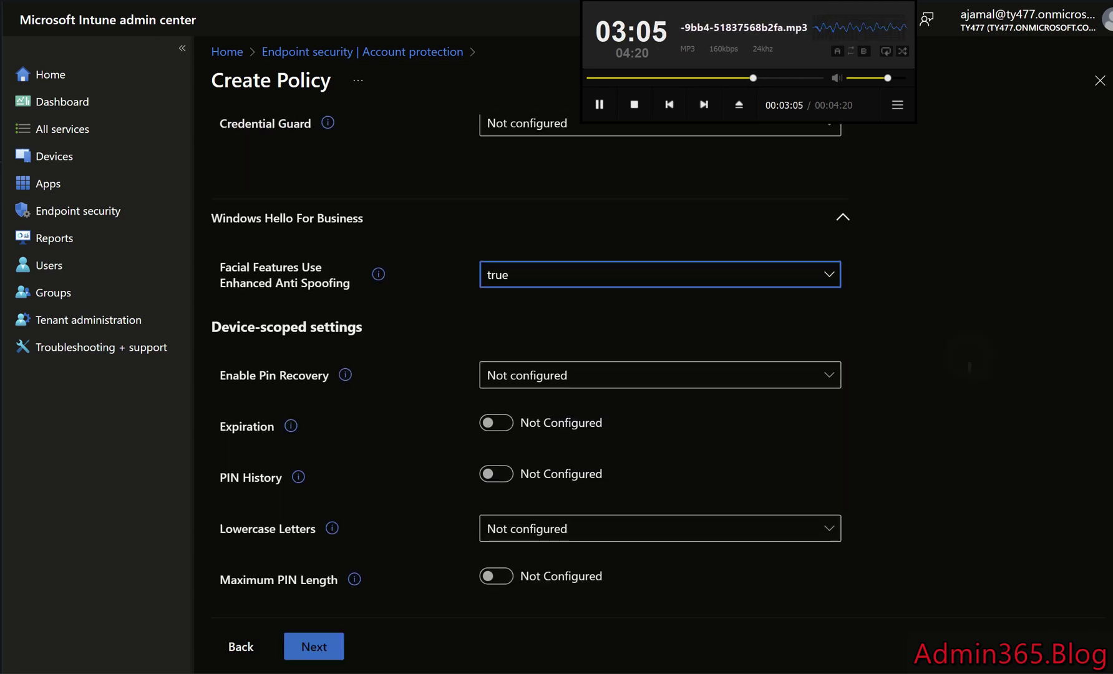
pyautogui.scroll(-6, 922, 439)
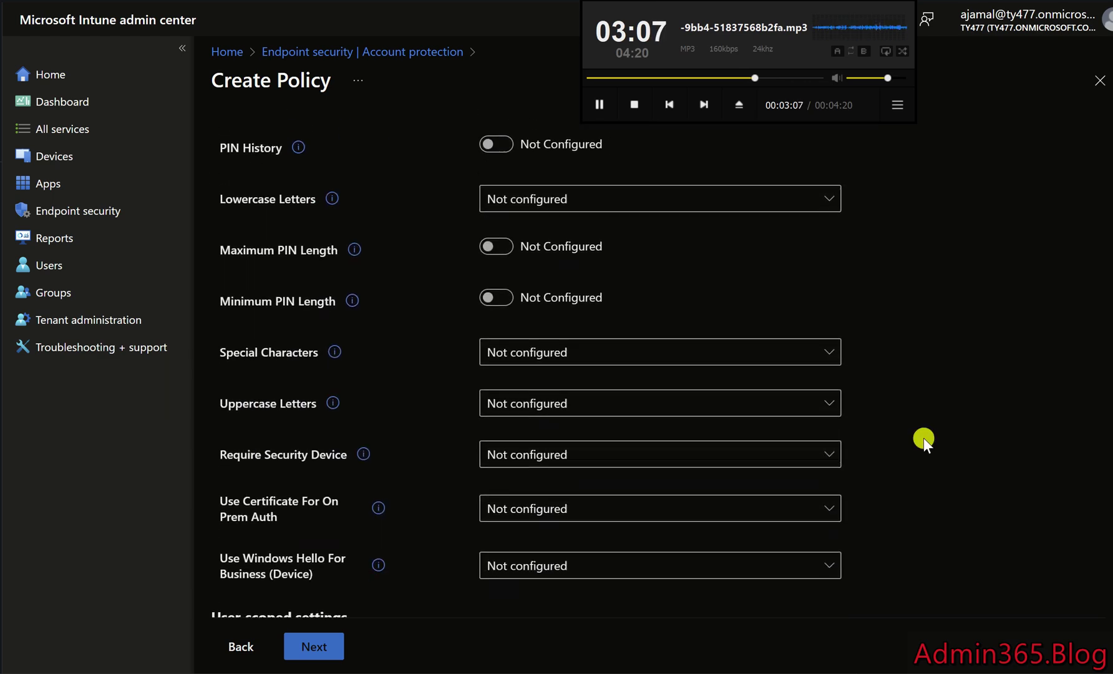
pyautogui.scroll(-4, 777, 398)
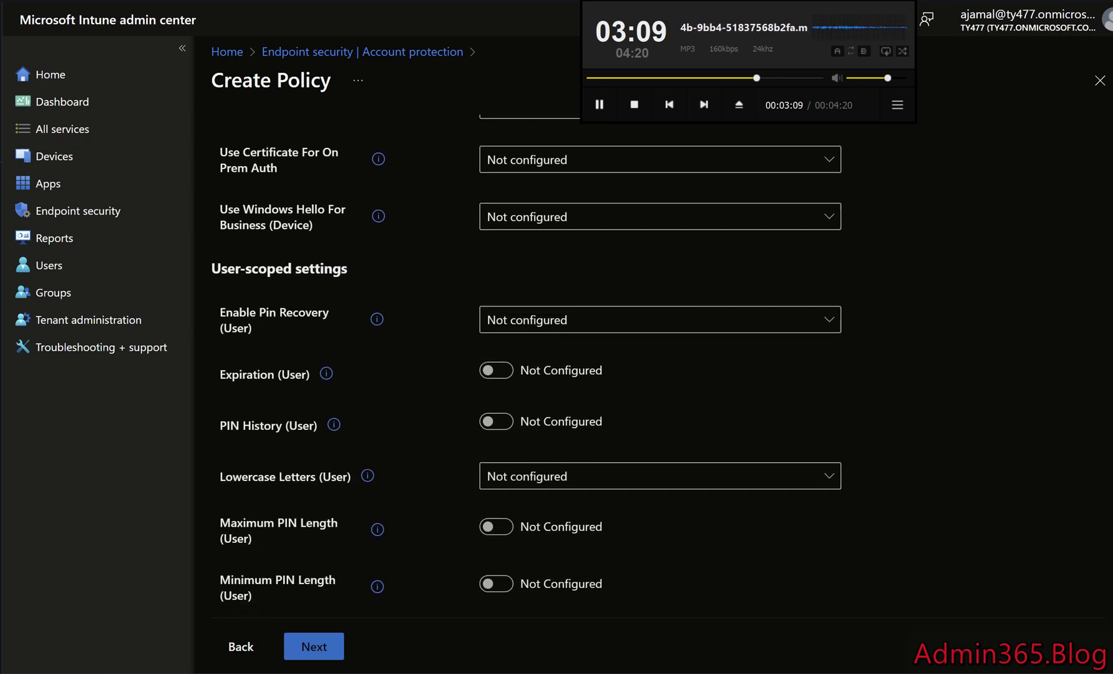
pyautogui.click(315, 645)
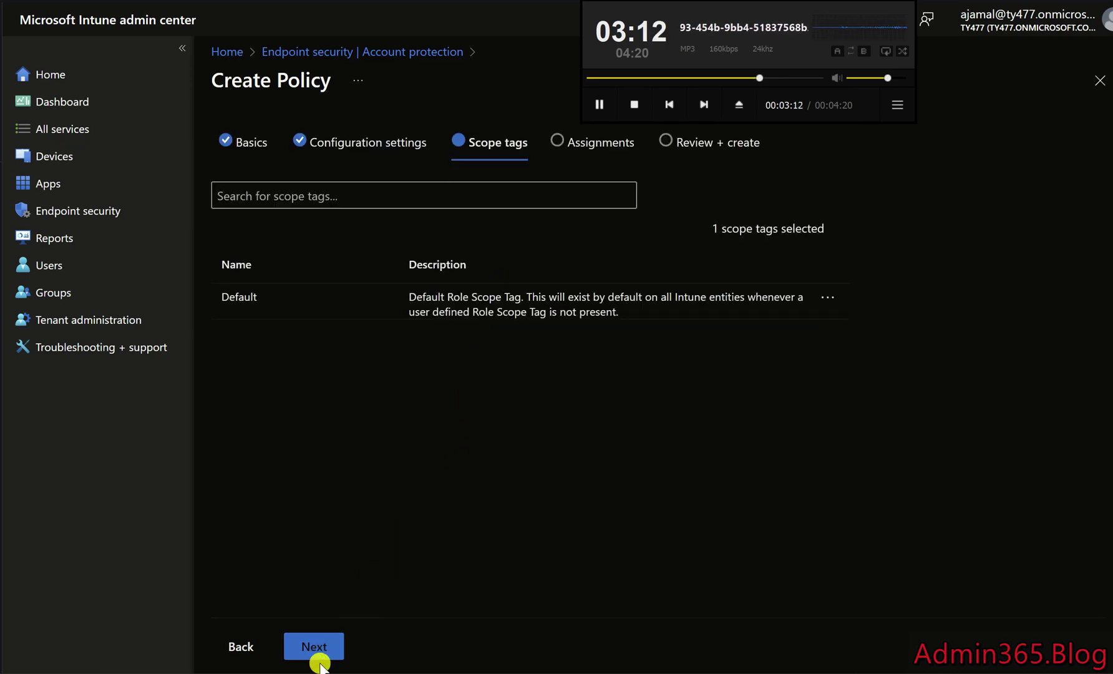
# - Keep the Default scope tag, assign the policy to All devices, and reach Review + create
pyautogui.click(315, 645)
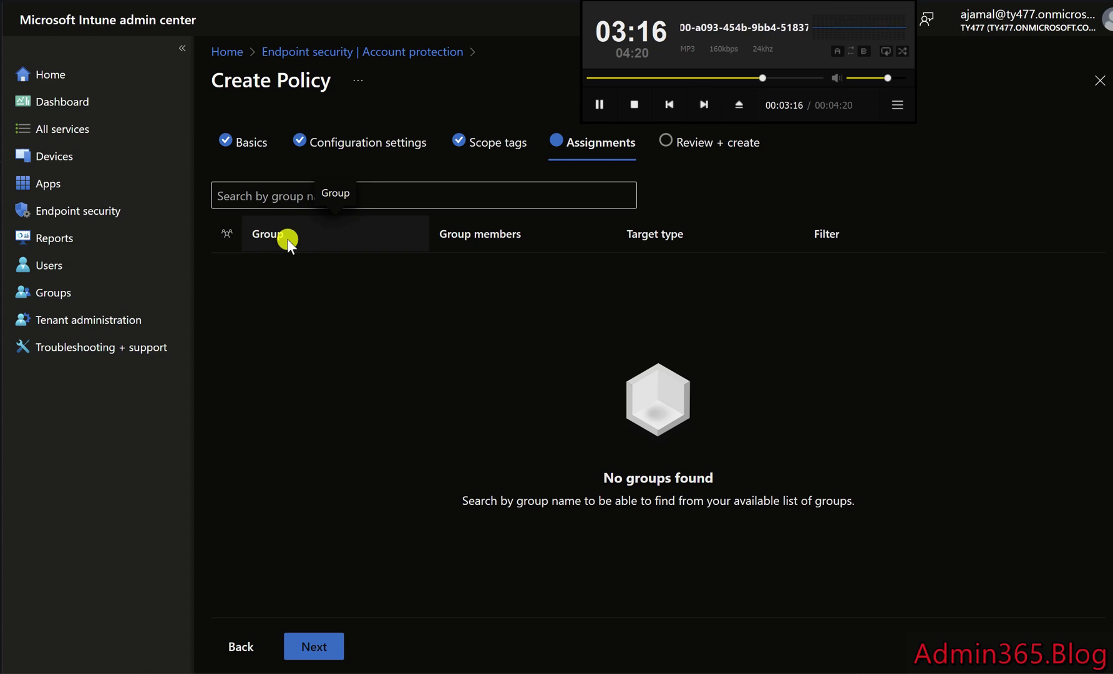
pyautogui.click(275, 184)
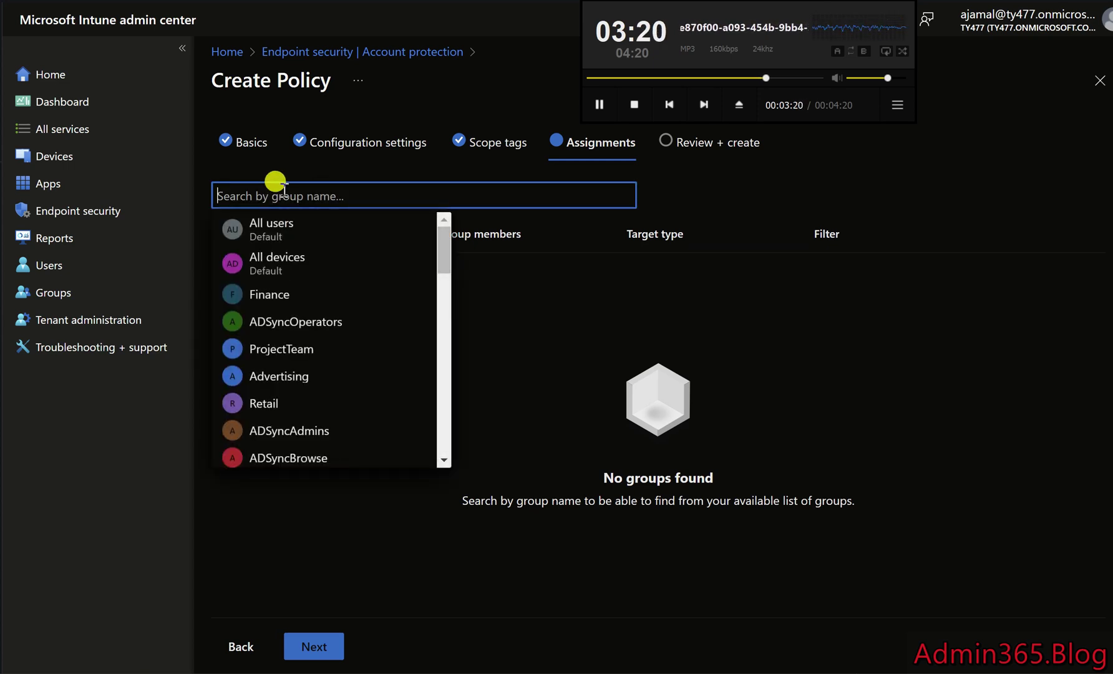
pyautogui.click(275, 260)
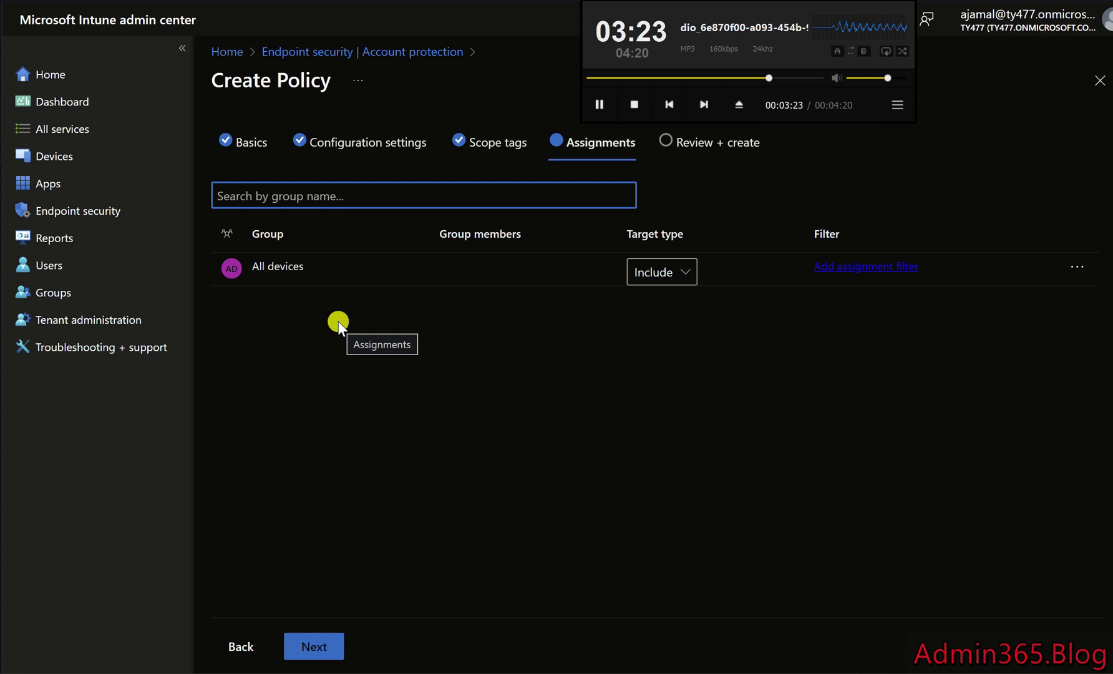
pyautogui.click(345, 194)
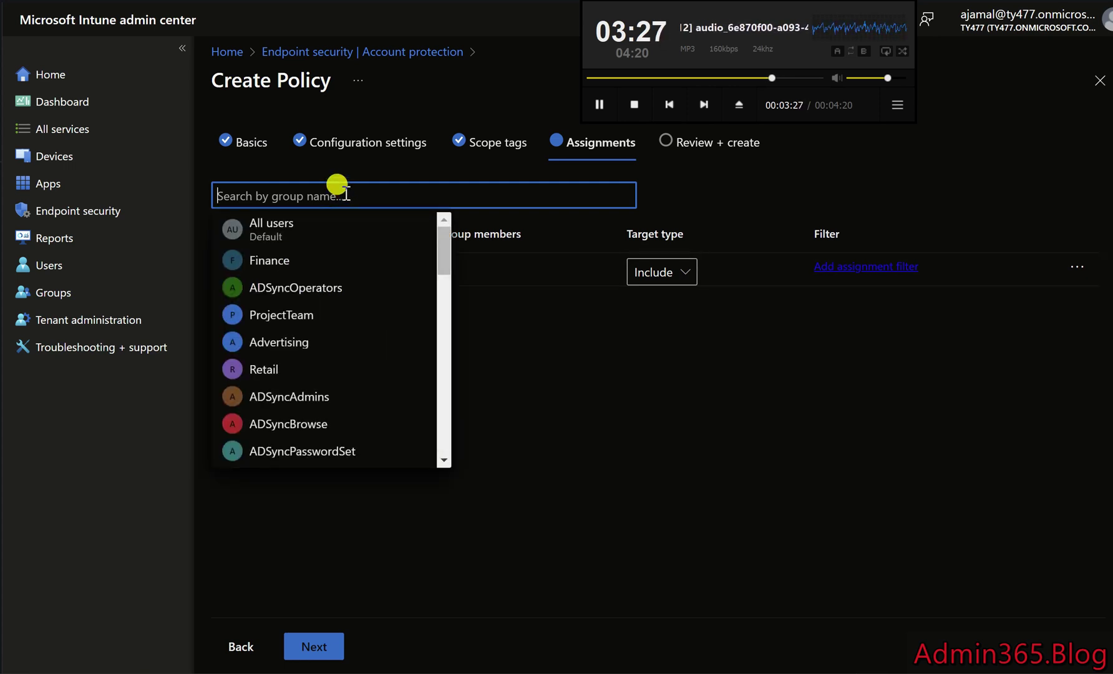
pyautogui.click(557, 322)
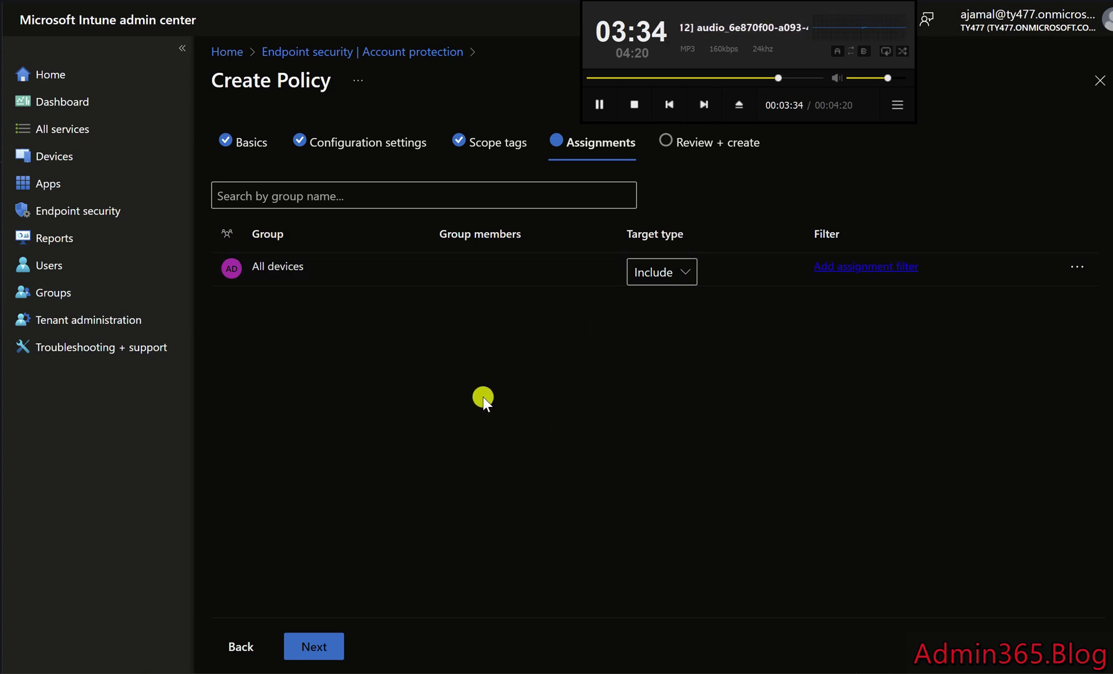
pyautogui.click(331, 637)
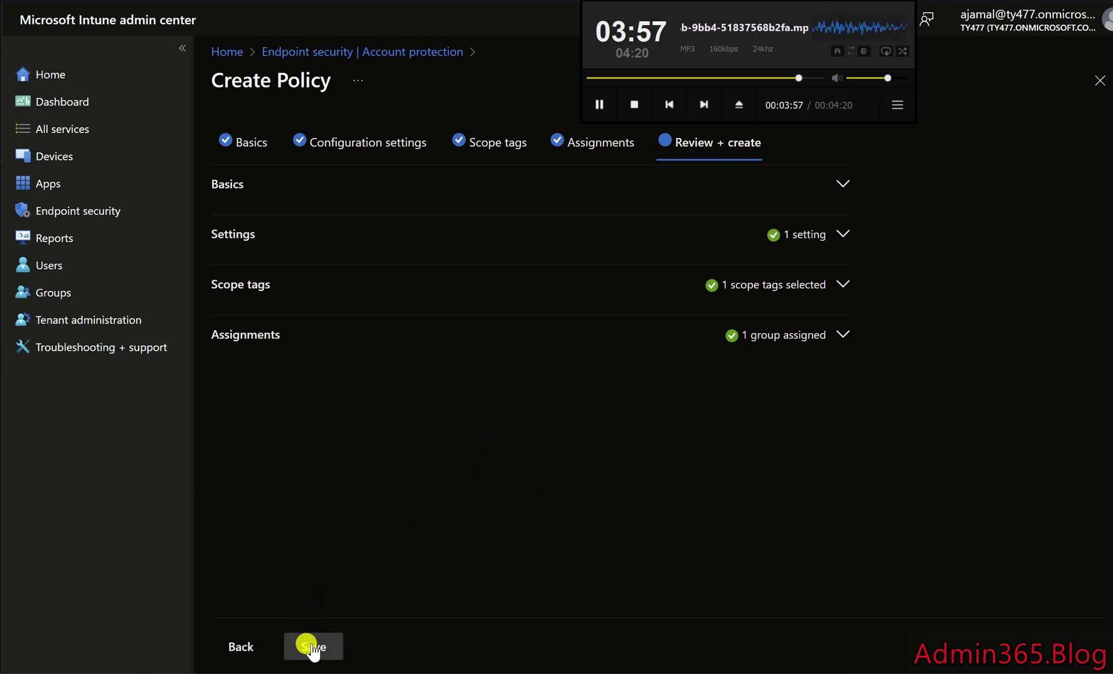
# - Return to the Devices area after saving the policy
pyautogui.click(110, 161)
# - Open the Monitor page listing the device monitoring reports
pyautogui.click(218, 215)
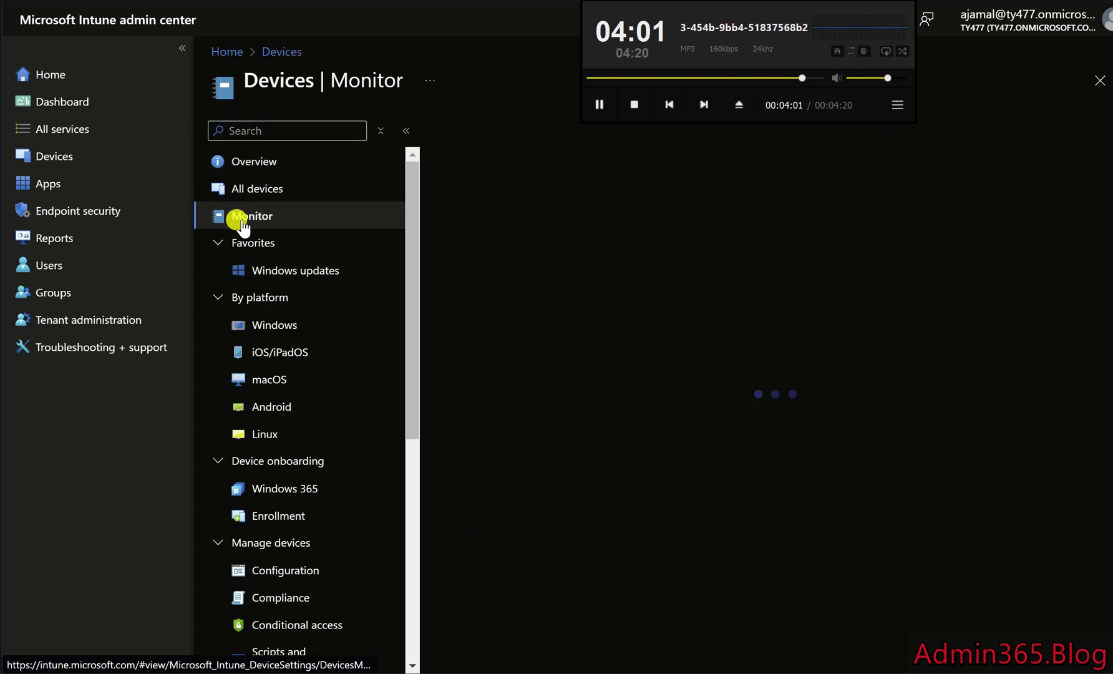